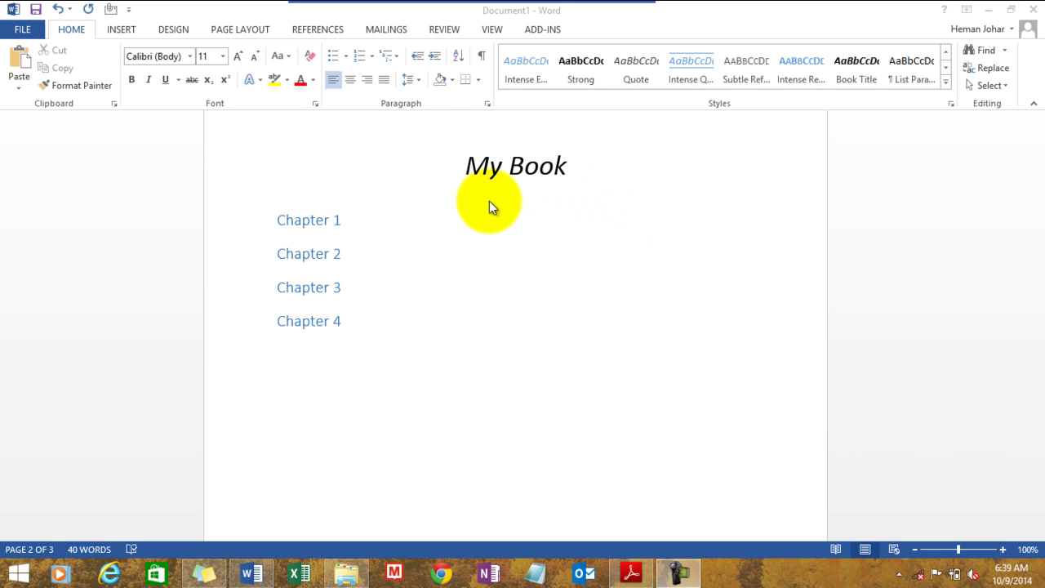
Insert a new line reading 'Table Of Content' above the My Book title
click(571, 167)
key(Return)
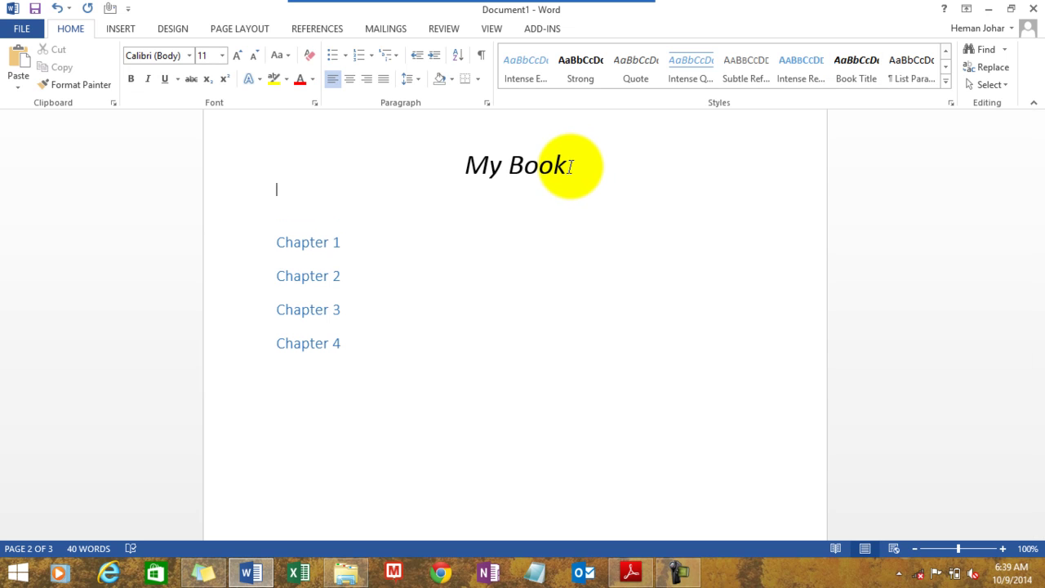
key(Up)
key(Return)
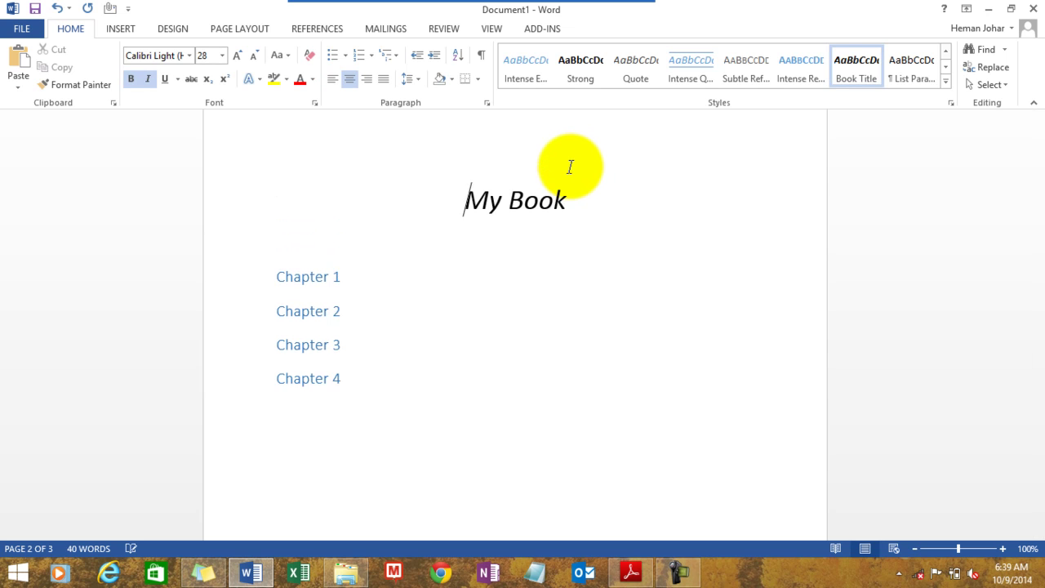
text(Table Of Content)
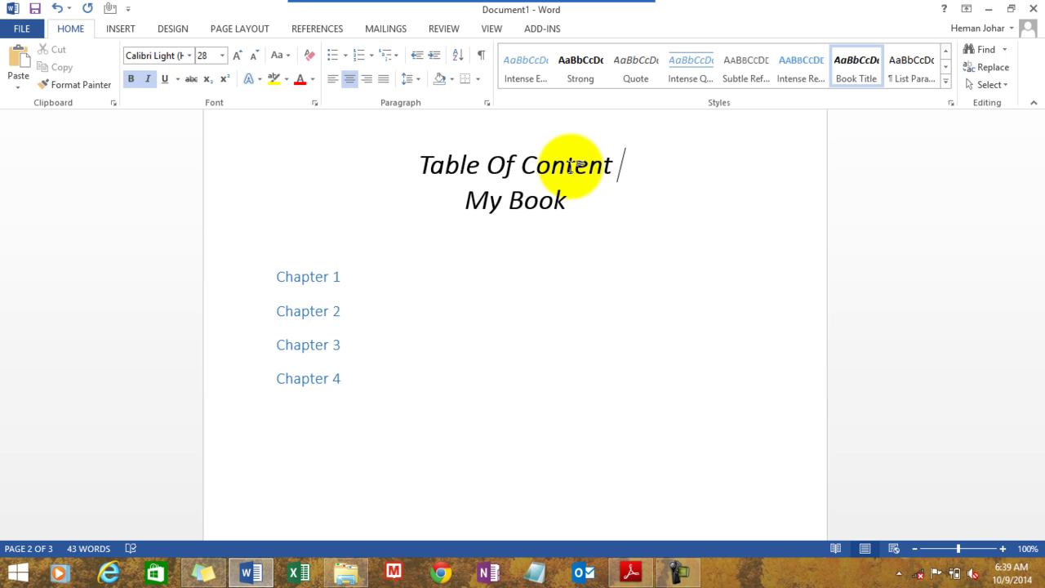
key(Home)
key(Up)
key(End)
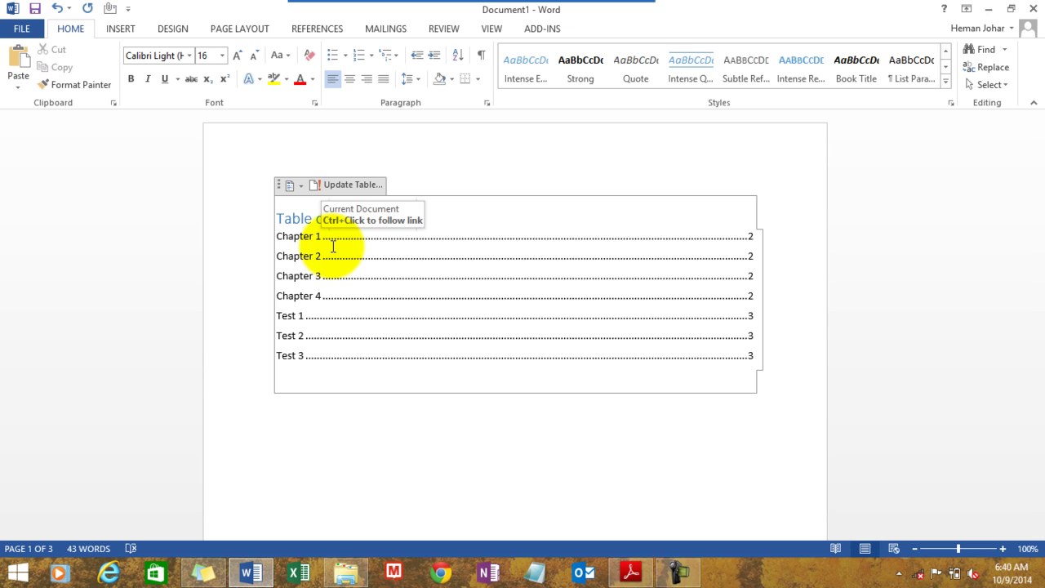
Go to page 3 and delete the empty lines sitting above Test 1
click(333, 246)
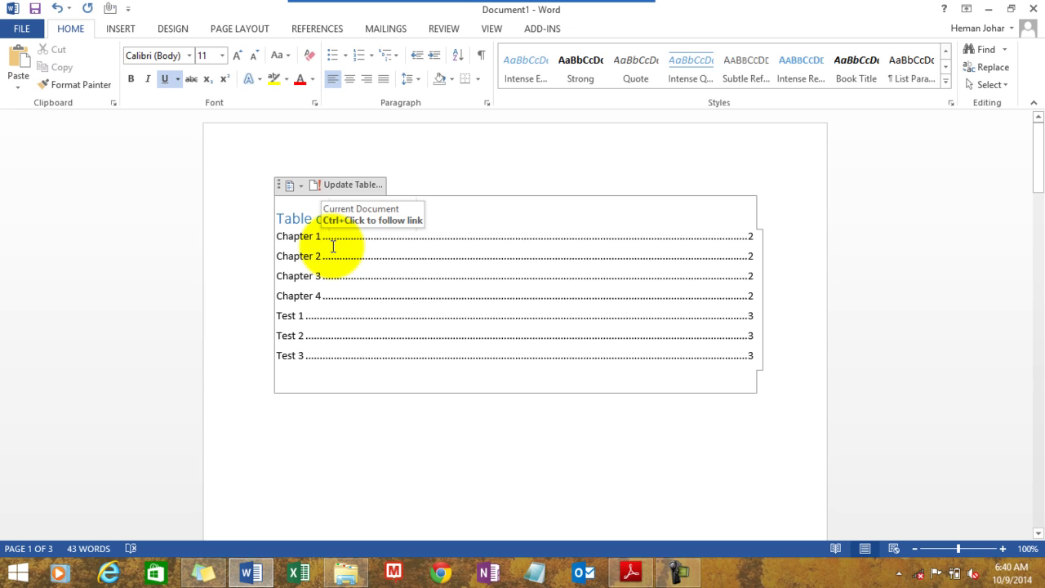
click(650, 461)
key(Return)
key(Return)
key(Return)
key(Return)
key(Return)
key(Return)
key(Return)
key(Return)
key(Return)
key(Return)
key(Return)
key(Return)
key(Down)
key(Down)
key(Down)
key(Down)
key(Down)
key(Down)
key(Down)
key(Down)
key(Down)
key(Down)
key(Down)
key(Down)
key(Down)
key(Down)
key(Down)
key(Down)
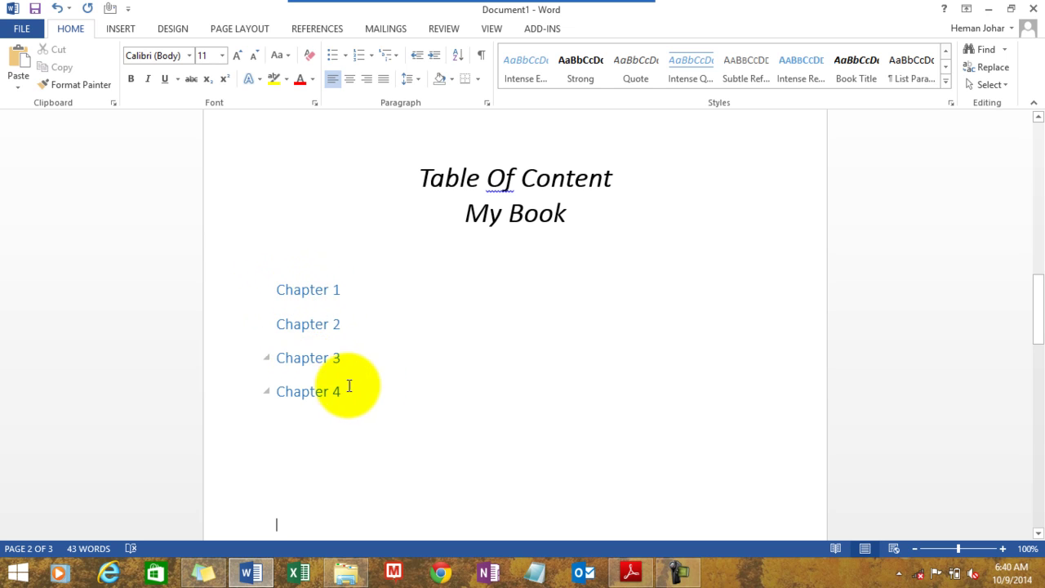
drag(1036, 291, 1039, 408)
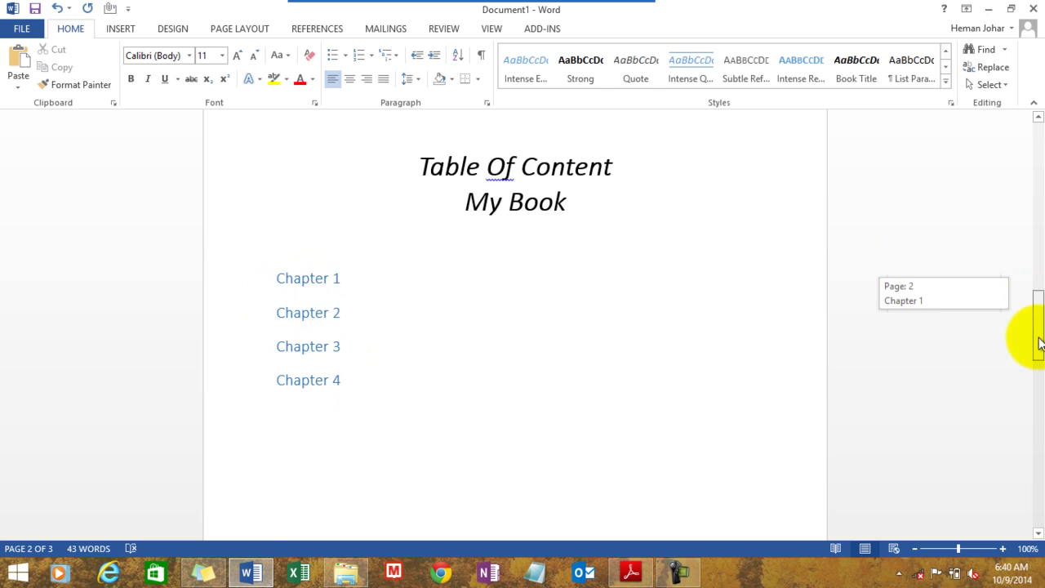
click(351, 260)
key(Delete)
key(Delete)
key(Delete)
key(Delete)
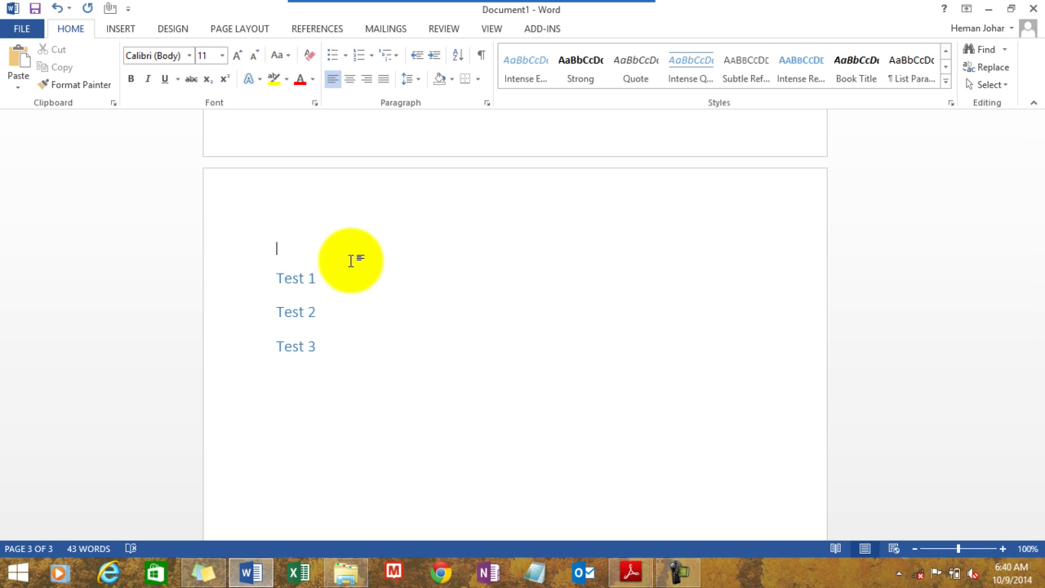
scroll(351, 260, up, 15)
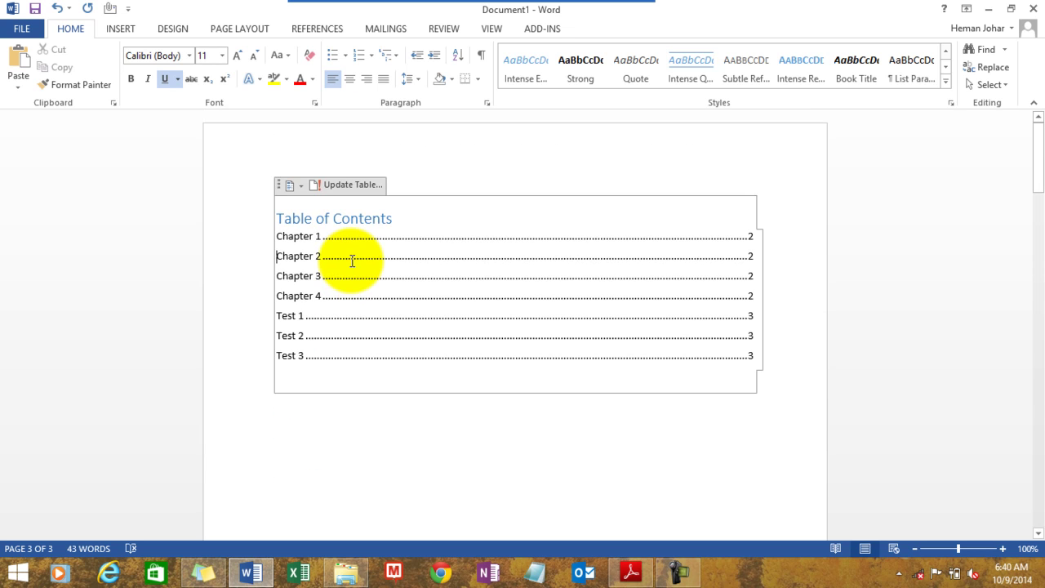
Remove the existing table of contents through its content-control dropdown
click(300, 184)
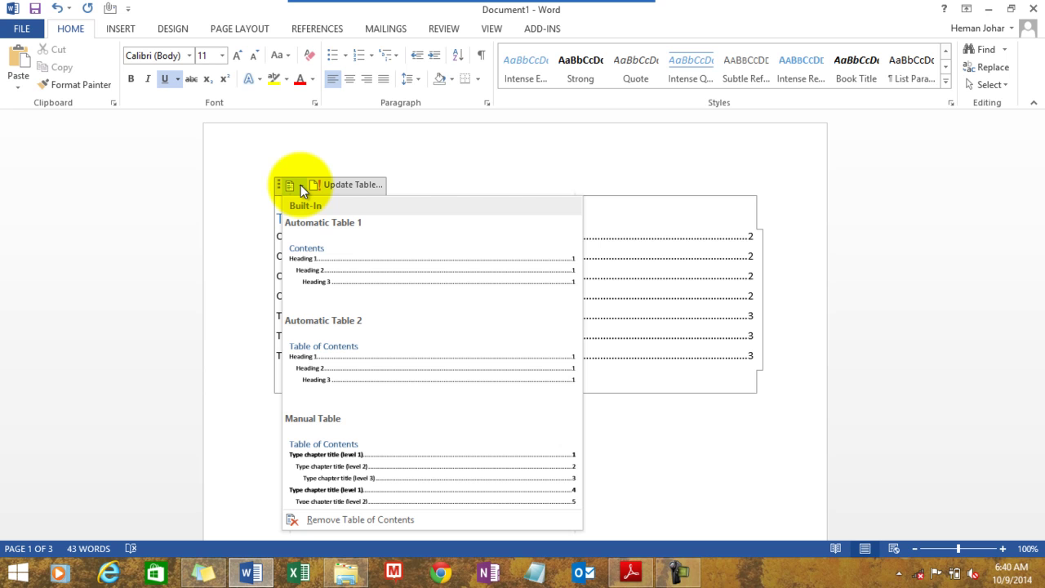
click(348, 520)
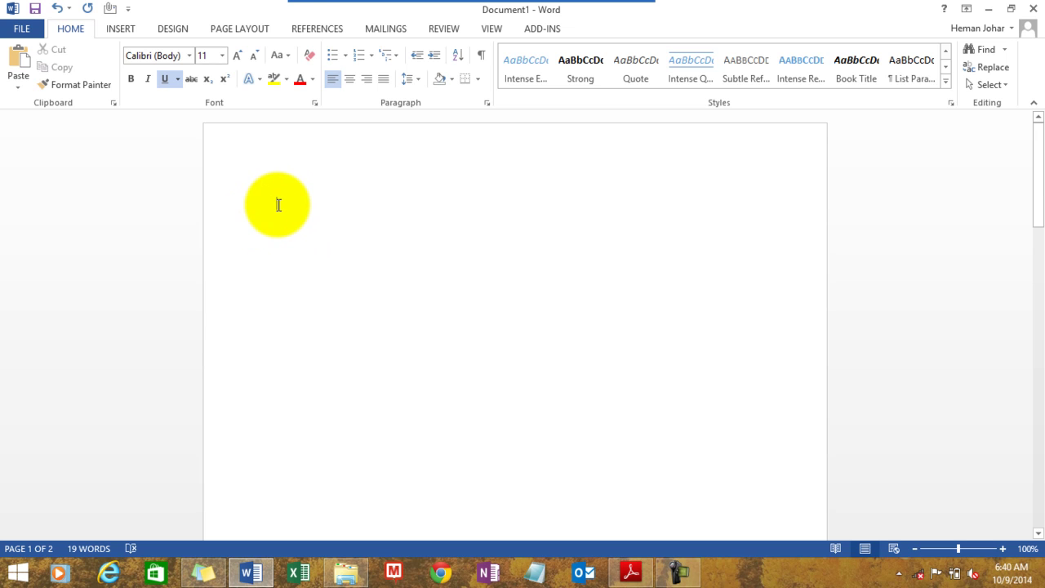
Insert Automatic Table 1 from the References Table of Contents gallery on page 1
click(306, 31)
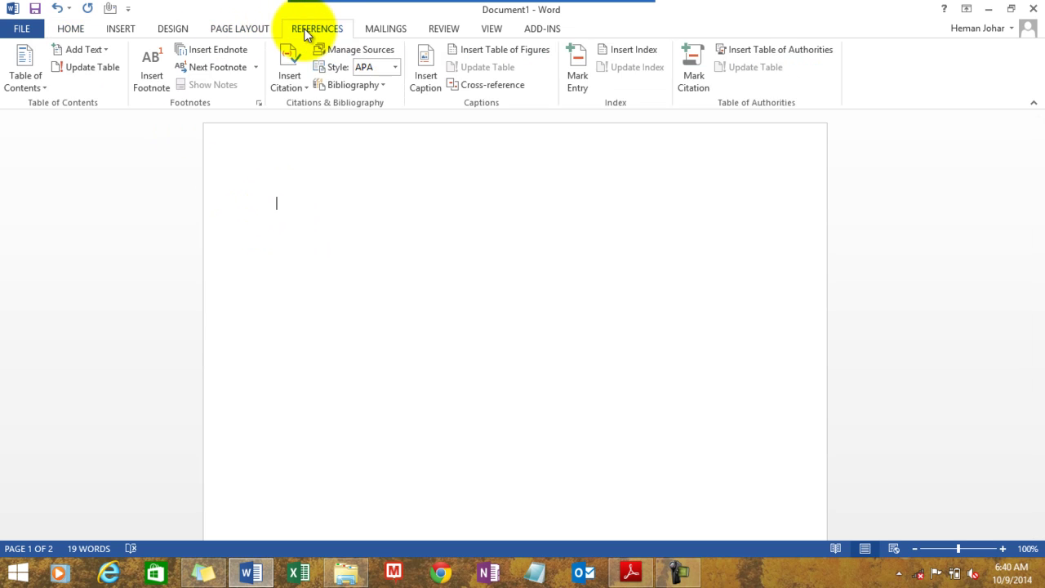
click(43, 87)
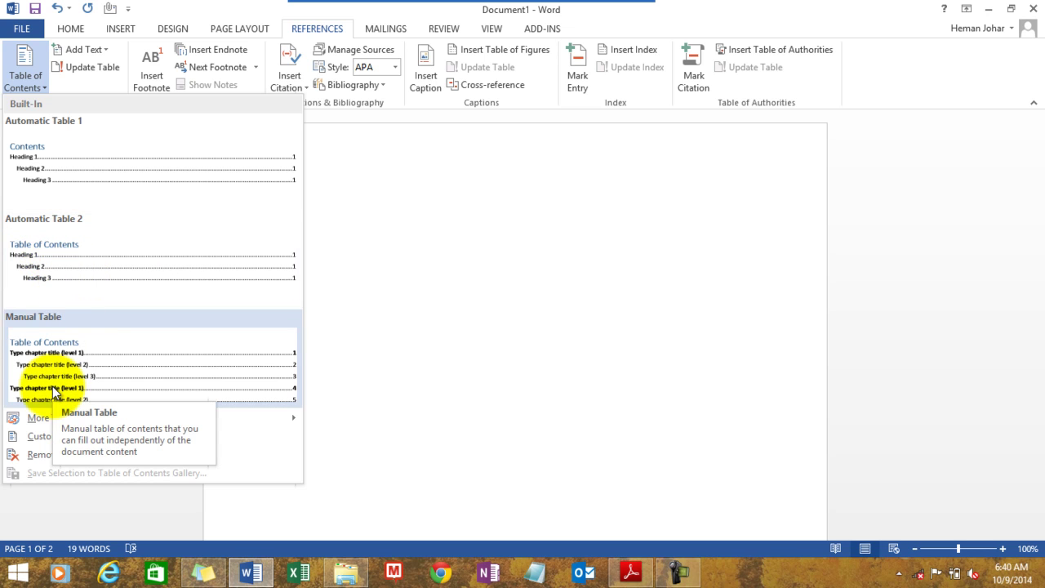
click(82, 173)
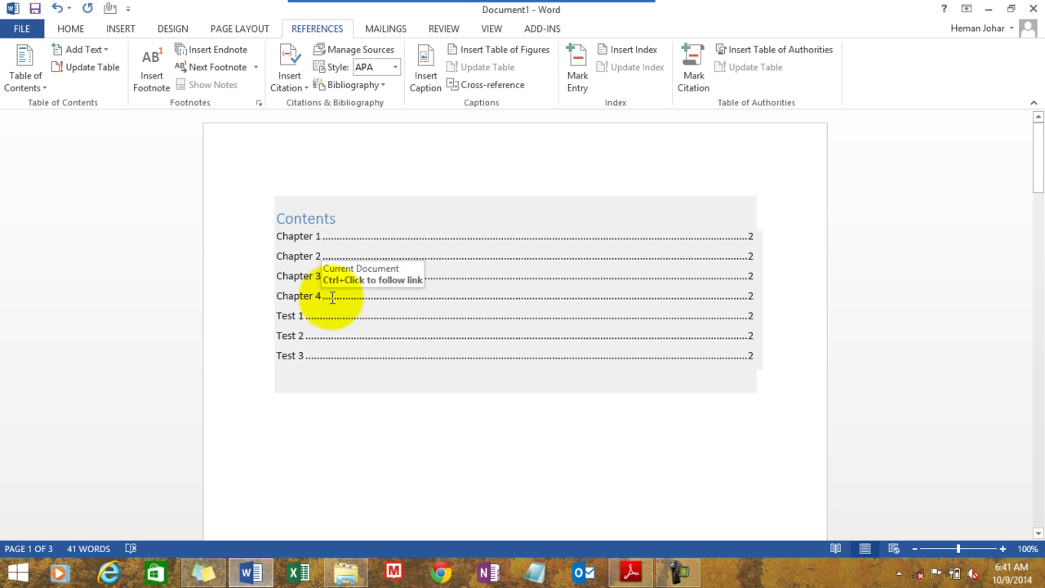
click(338, 442)
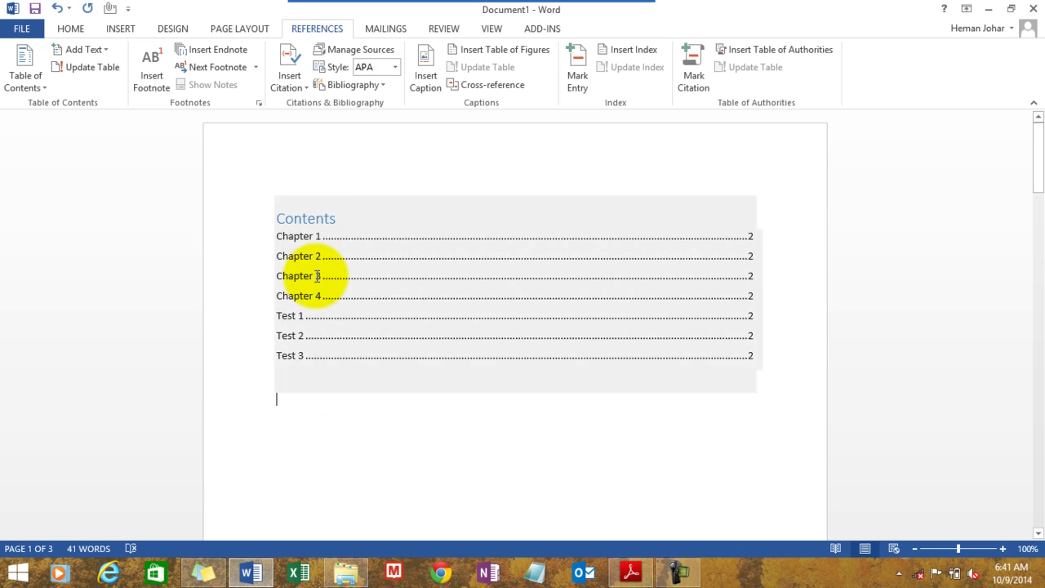
mouse_move(1038, 156)
mouse_down()
mouse_move(1038, 351)
mouse_move(1038, 311)
mouse_up()
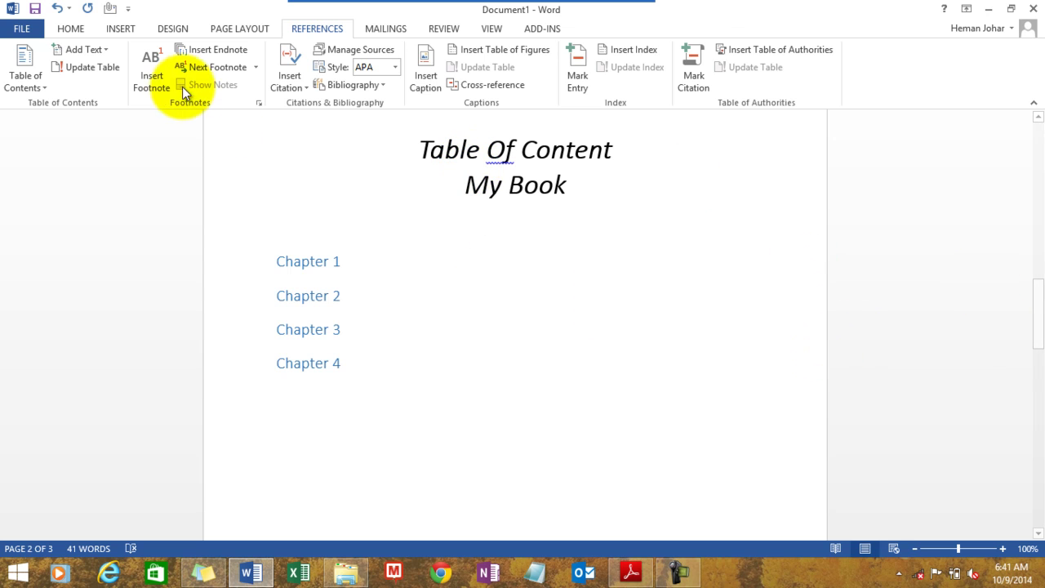
Type 'Chapter 5' and 'Chapter 6' on new lines below Chapter 4
click(71, 28)
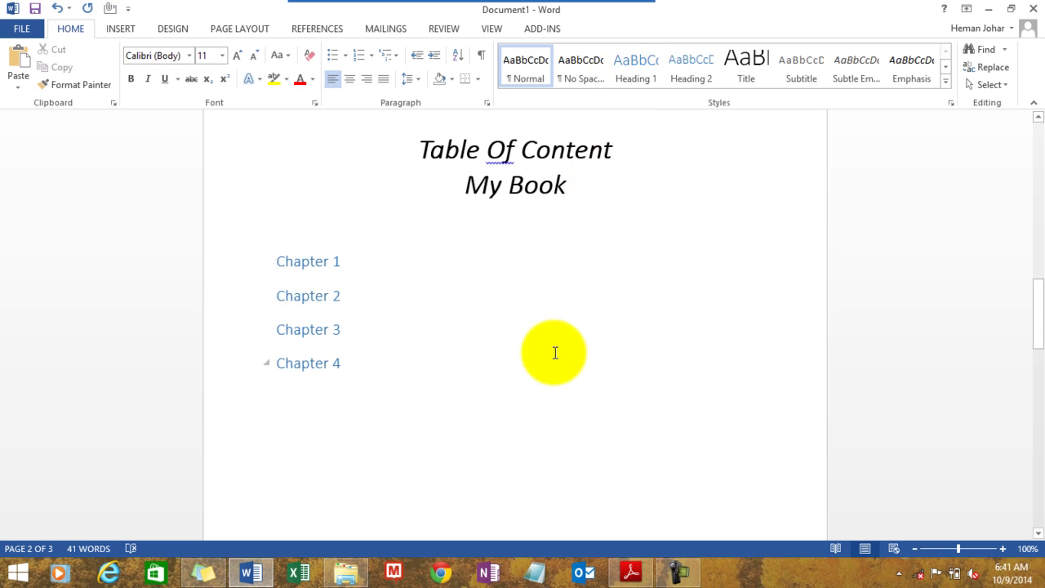
mouse_move(308, 330)
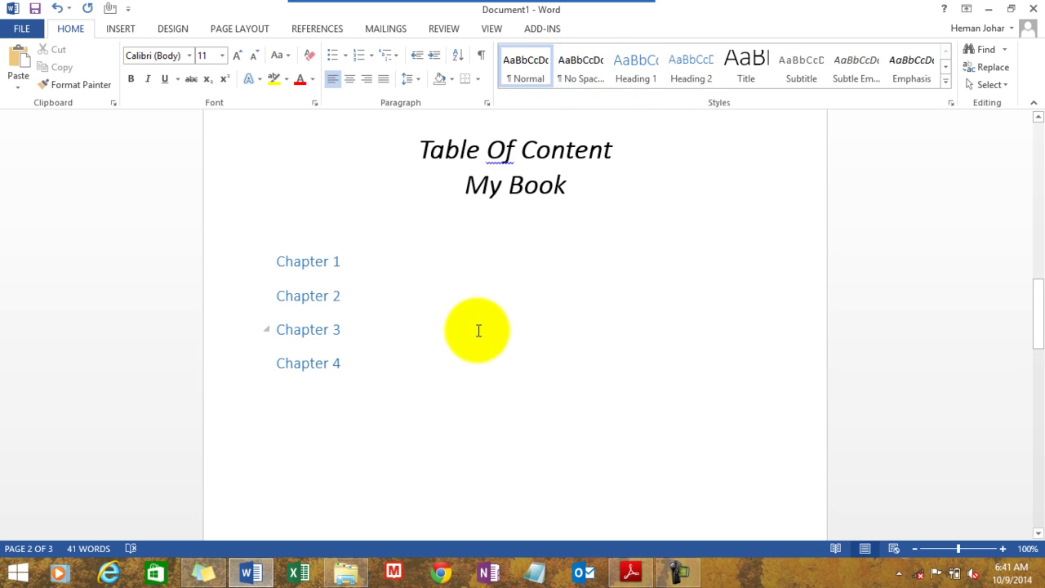
click(366, 362)
key(Return)
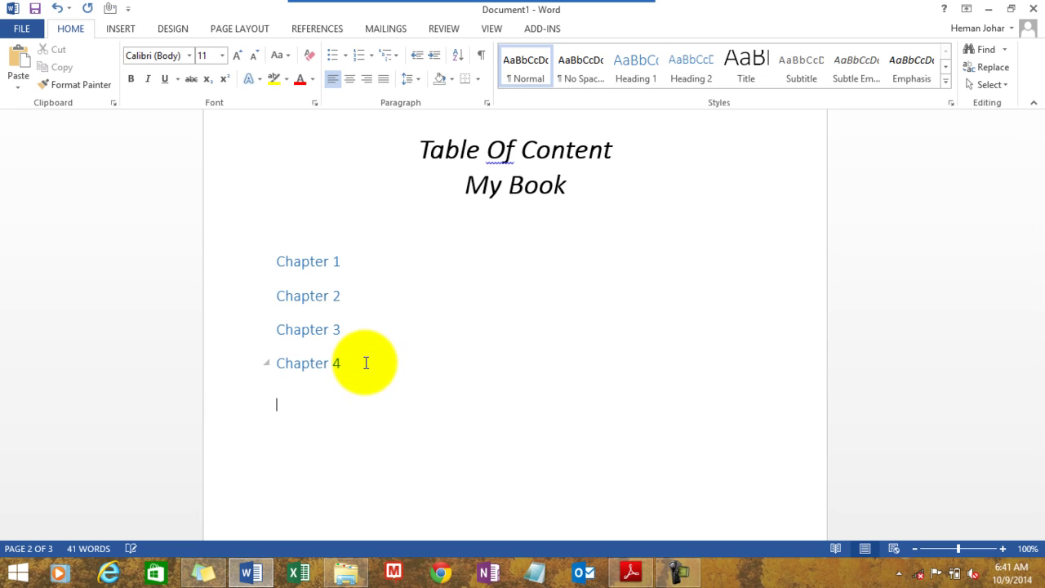
text(cha)
text(ptw)
key(BackSpace)
text(er 5)
key(Return)
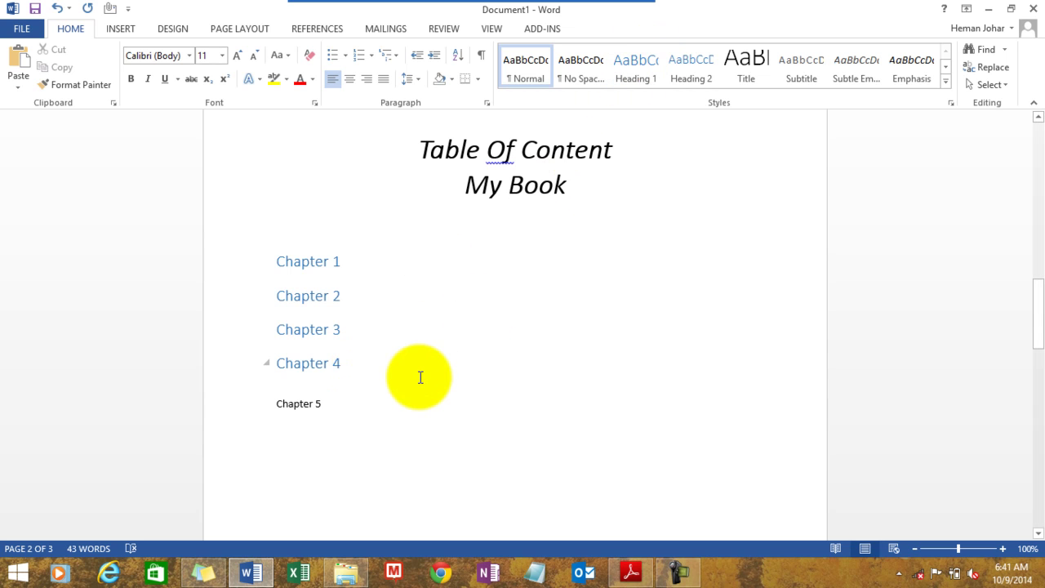
text(Chapter 6)
Apply the Heading 1 style to the Chapter 6 line
key(Return)
key(shift+Down)
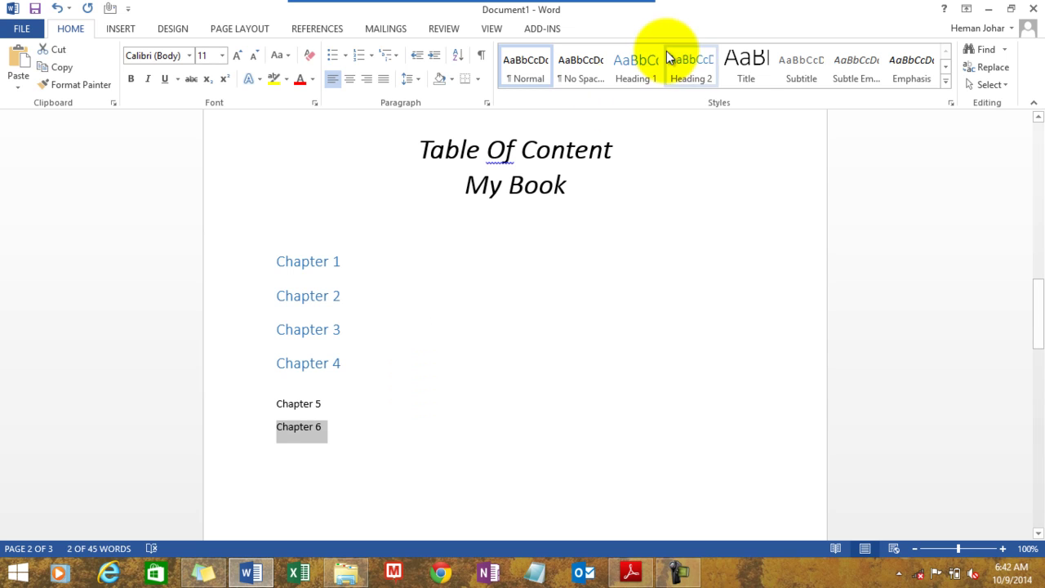
click(618, 70)
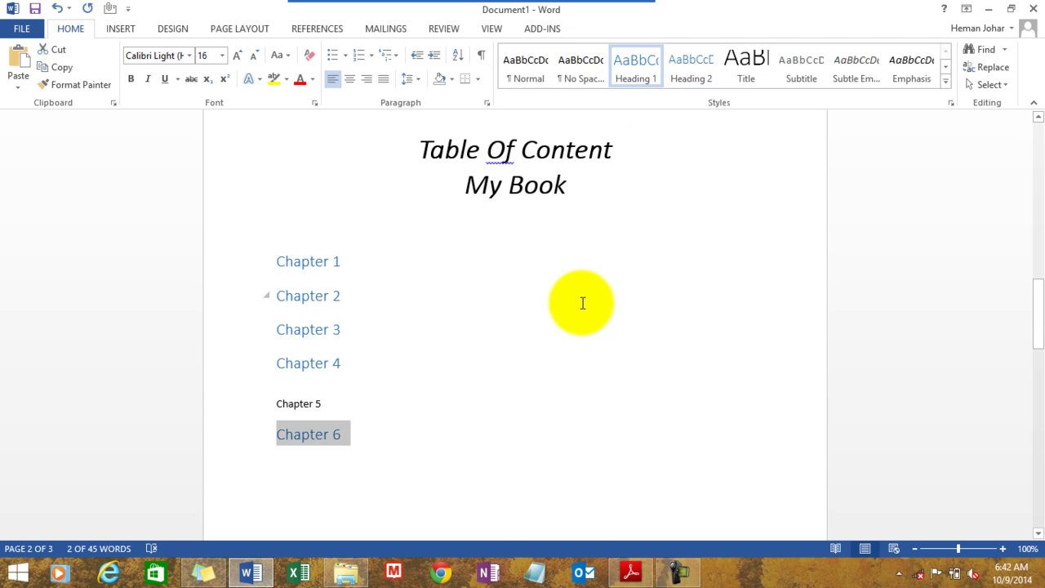
key(Up)
key(Up)
key(Up)
key(Up)
key(Up)
key(Up)
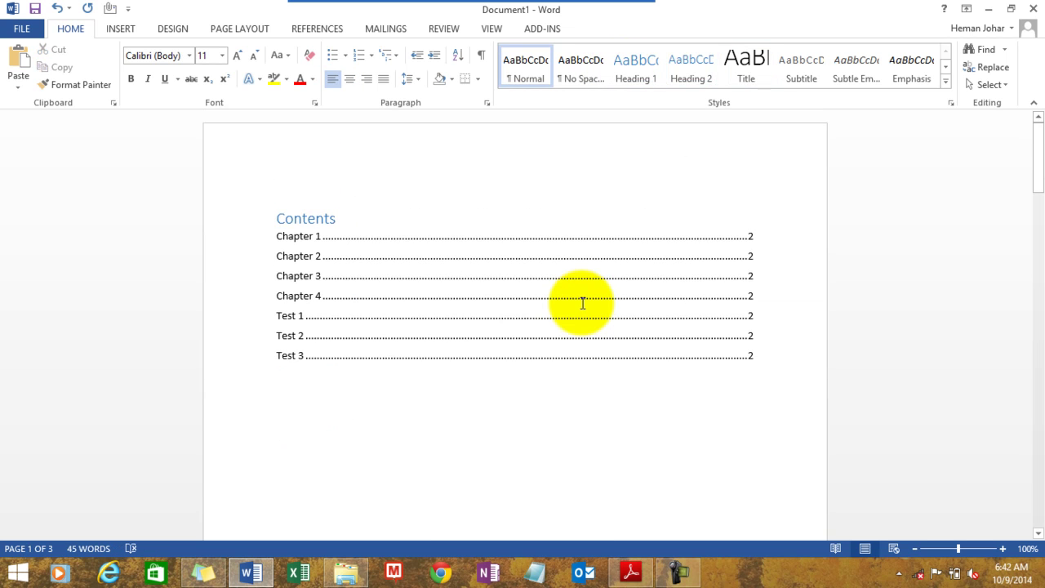
Update the entire table of contents to show Chapter 6 on page 2 and Tests on page 3
click(304, 211)
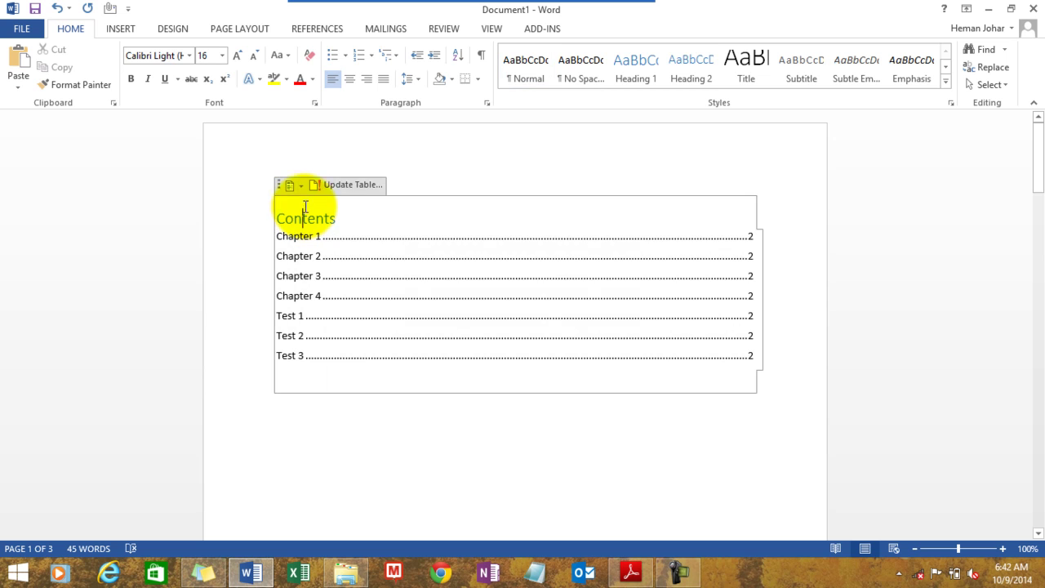
click(344, 185)
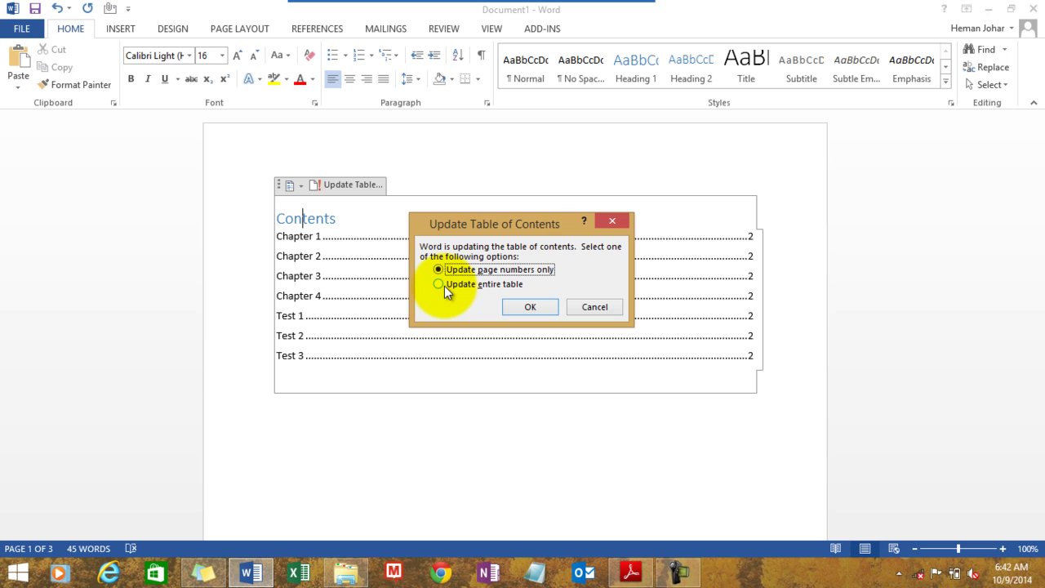
click(445, 285)
click(527, 308)
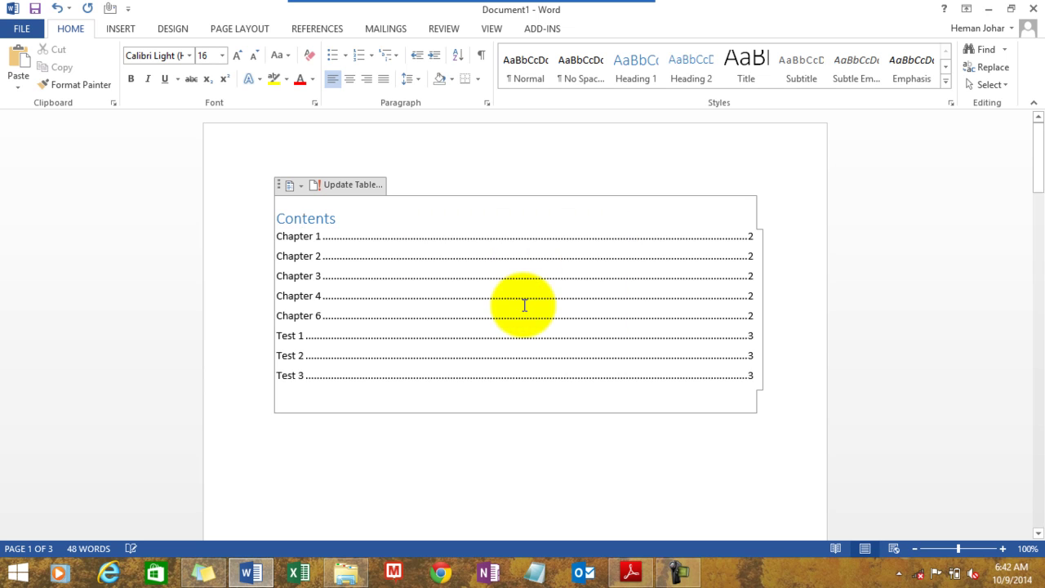
click(294, 455)
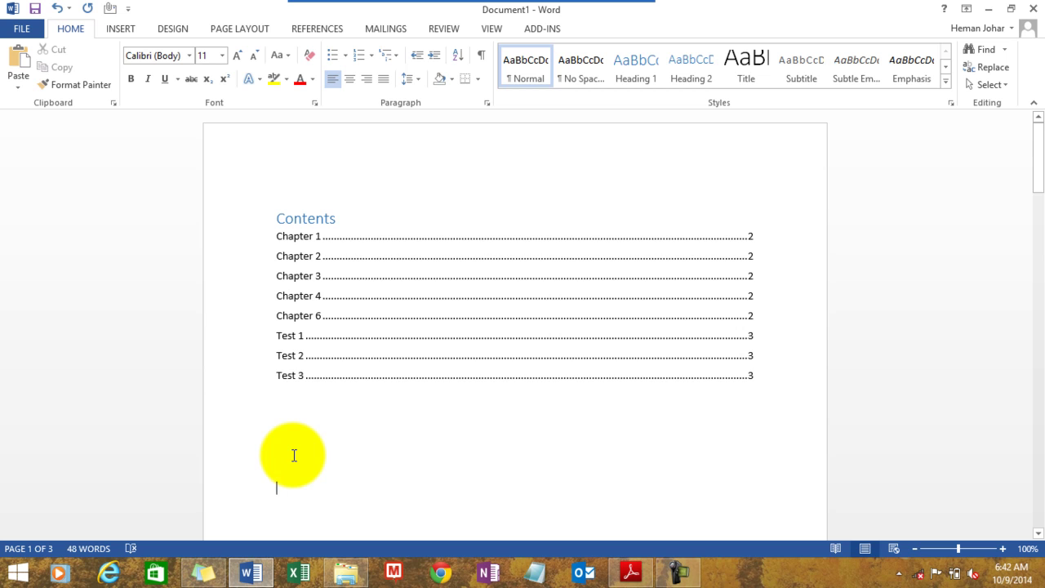
Add blank lines after Test 3 until a fourth page begins
key(Return)
key(Return)
key(Return)
key(Return)
key(Down)
key(Down)
key(Down)
key(Down)
key(Down)
key(Down)
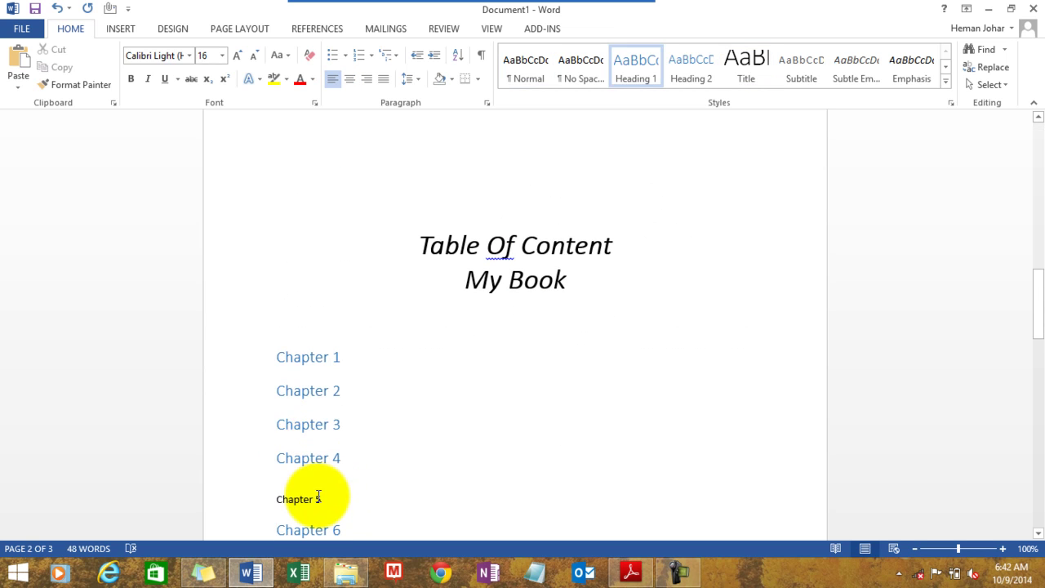
key(Up)
key(Down)
key(Down)
key(Down)
key(Down)
key(Down)
key(Down)
key(Down)
key(Down)
key(Down)
key(Down)
key(Down)
key(Down)
key(Down)
key(Down)
key(Down)
key(Down)
key(Down)
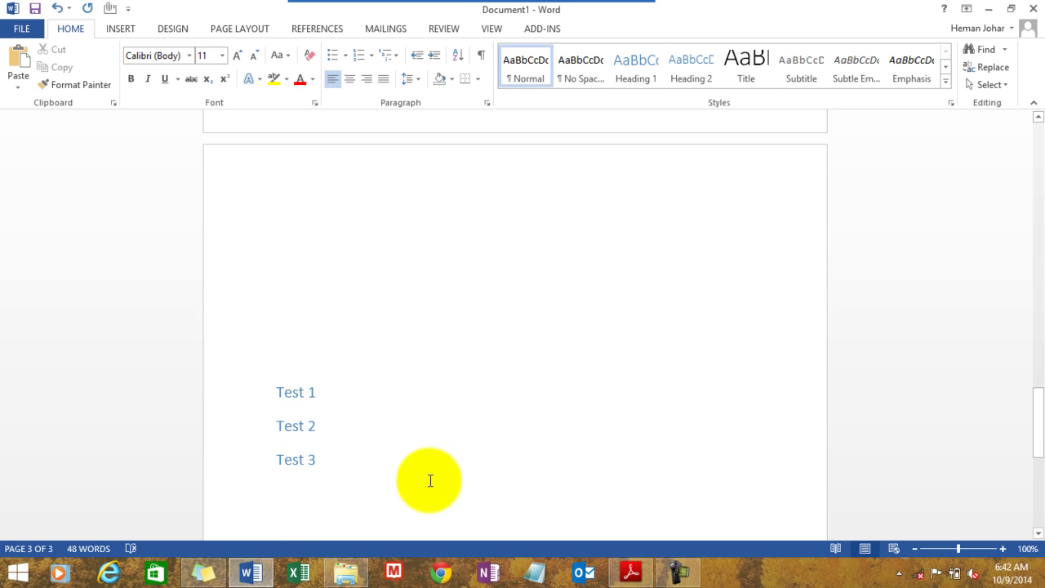
key(Down)
key(Down)
key(Down)
key(Down)
key(Down)
key(Down)
key(Down)
key(Down)
key(Down)
key(Return)
key(Return)
key(Return)
key(Return)
key(Return)
key(Return)
key(Return)
key(Return)
key(Return)
key(Return)
click(430, 480)
Type 'Quiz 1' and 'Quiz 2' on separate lines at the top of page 4
text(New)
key(BackSpace)
key(BackSpace)
key(BackSpace)
key(BackSpace)
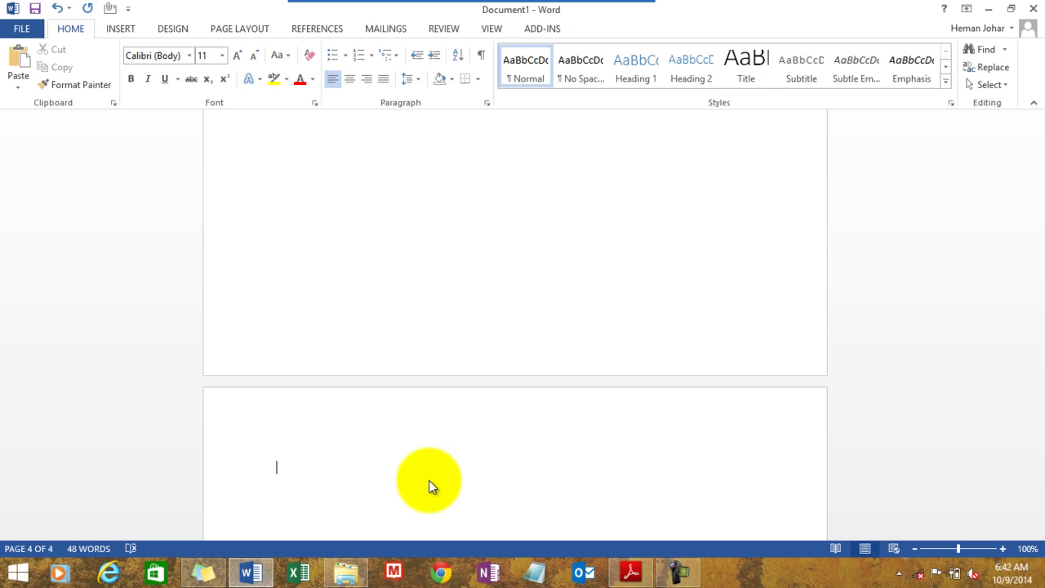
text(Quiz 1)
key(Return)
text(Quiz 2)
Style both quiz lines as Heading 1
key(shift+Up)
key(shift+Up)
key(shift+Up)
key(shift+Down)
key(shift+Down)
key(shift+Left)
key(shift+Left)
key(shift+Left)
key(shift+Left)
key(shift+Left)
key(shift+Left)
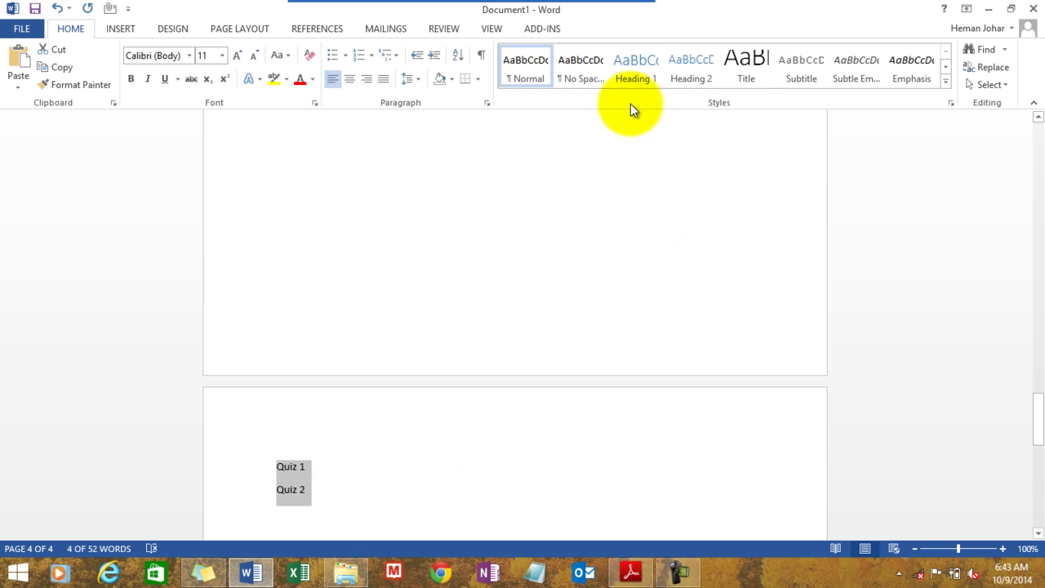
click(635, 62)
key(shift+F5)
Update the entire table of contents so Quiz 1 and Quiz 2 appear with page 4
click(389, 253)
click(355, 186)
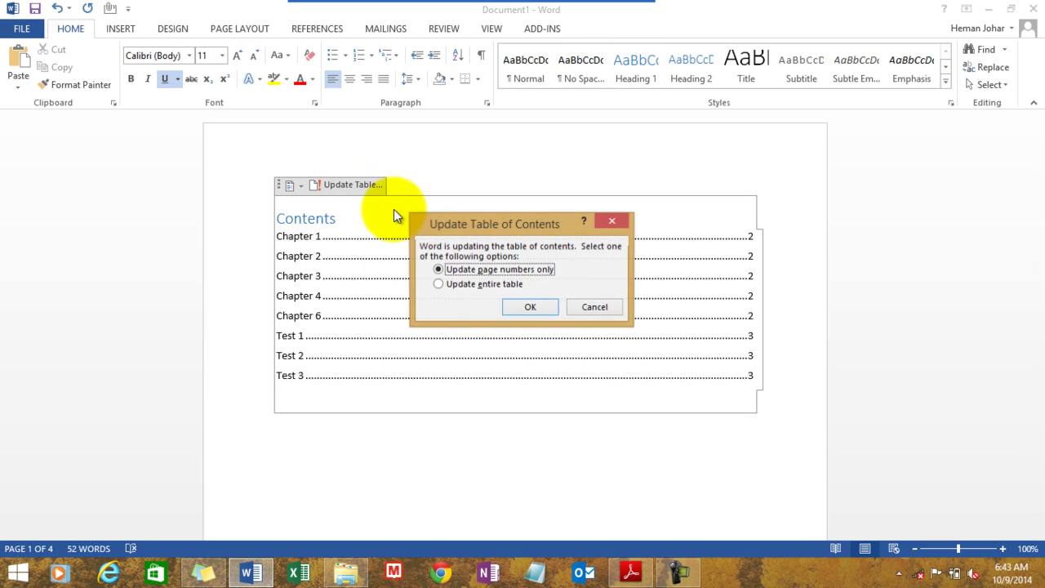
click(485, 285)
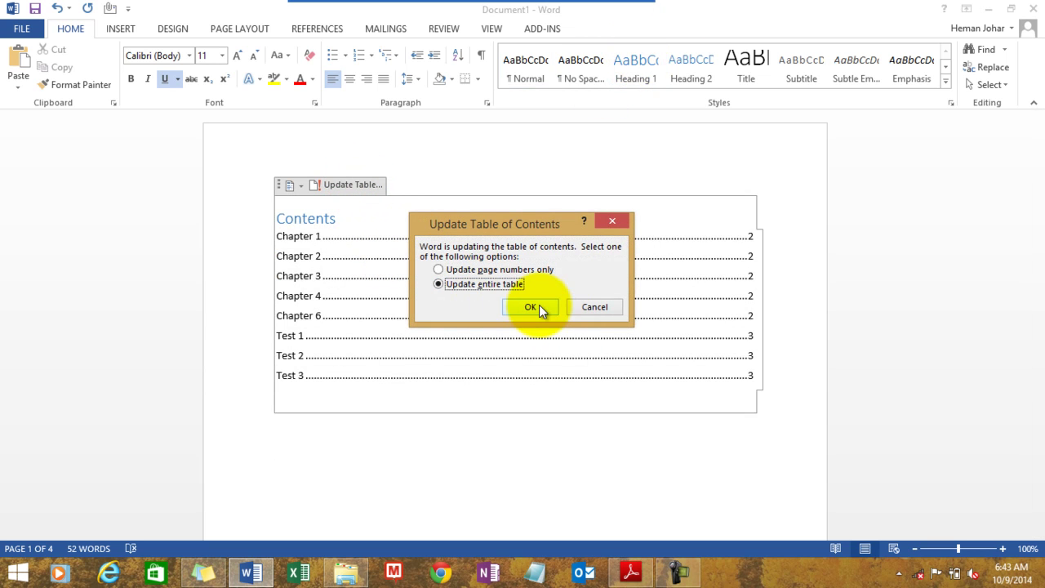
click(531, 307)
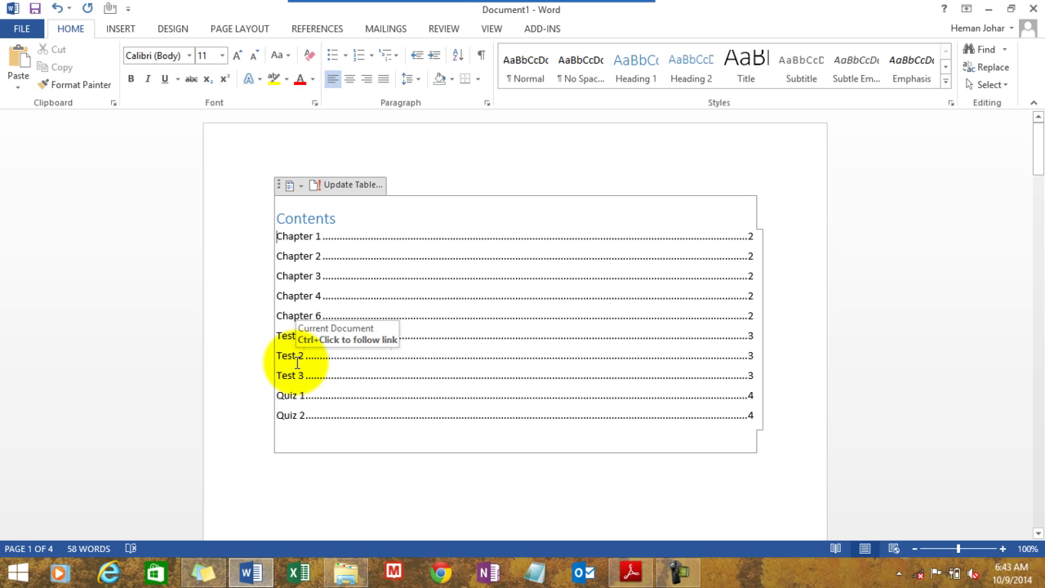
mouse_move(1038, 151)
mouse_down()
mouse_move(1039, 347)
mouse_move(1037, 266)
mouse_up()
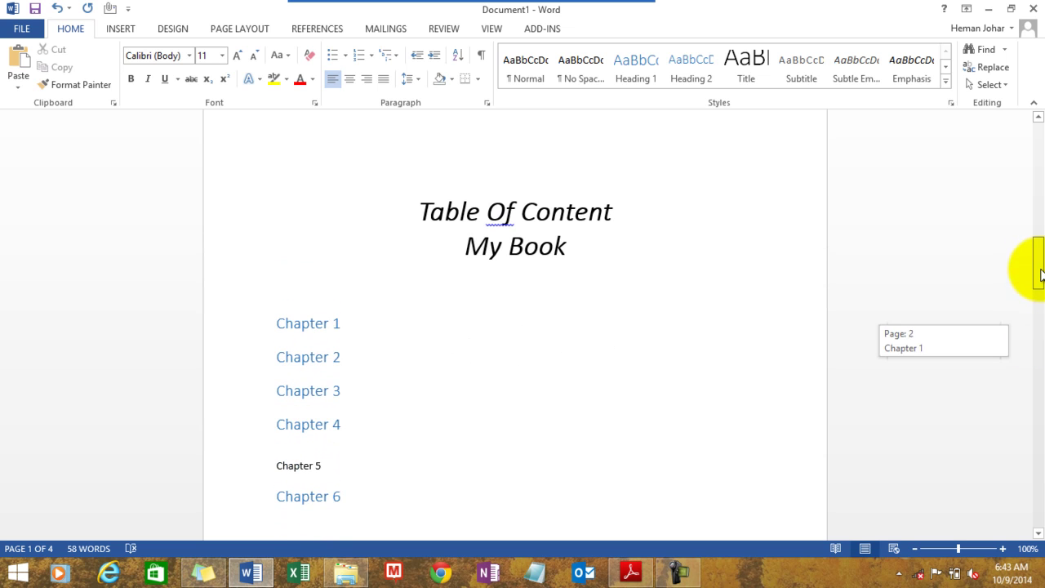